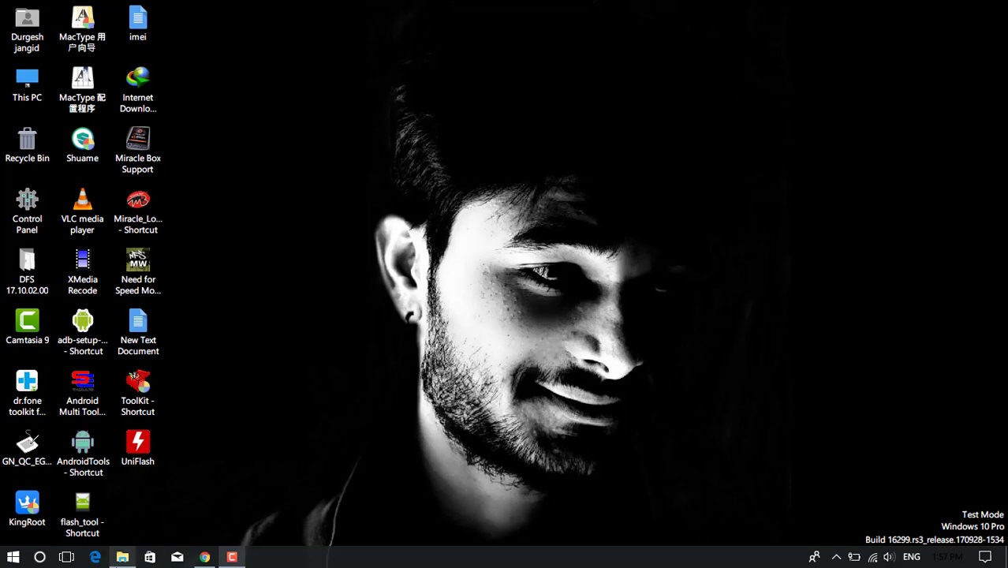
- Open This PC, then the Software (D:) drive and its Android Programer folder
{"action": "left_click", "coordinate": [122, 557]}
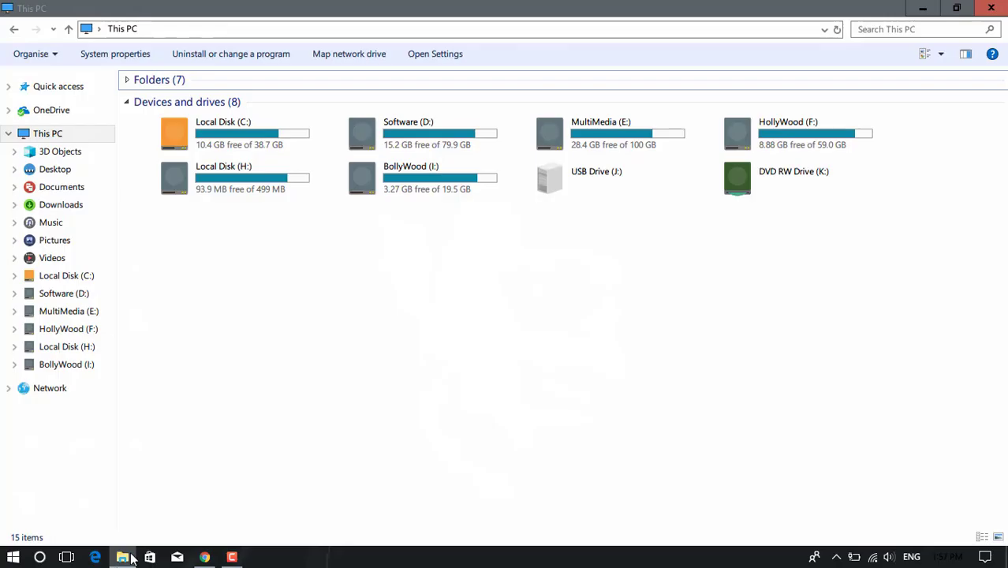
{"action": "double_click", "coordinate": [414, 129]}
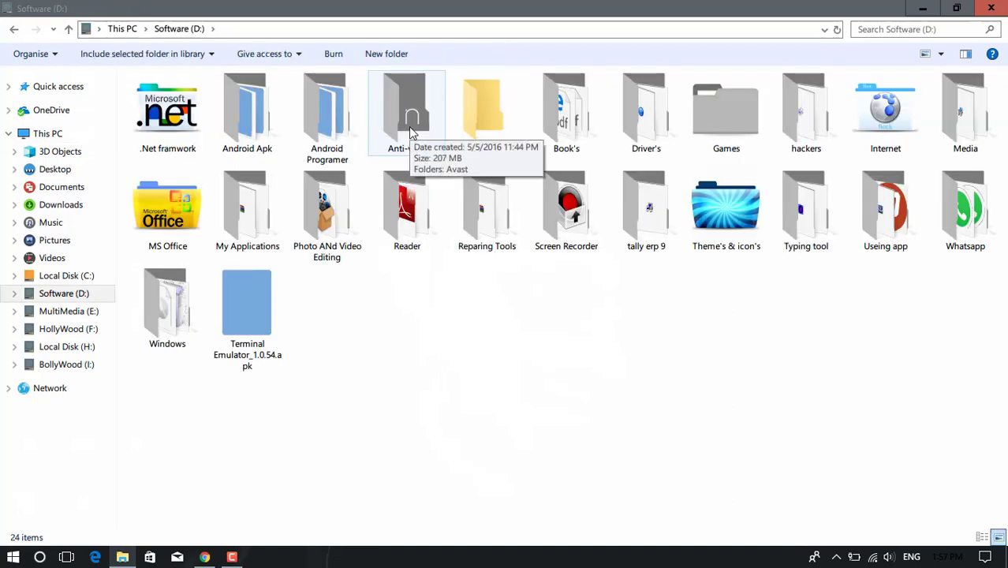
{"action": "left_click", "coordinate": [364, 126]}
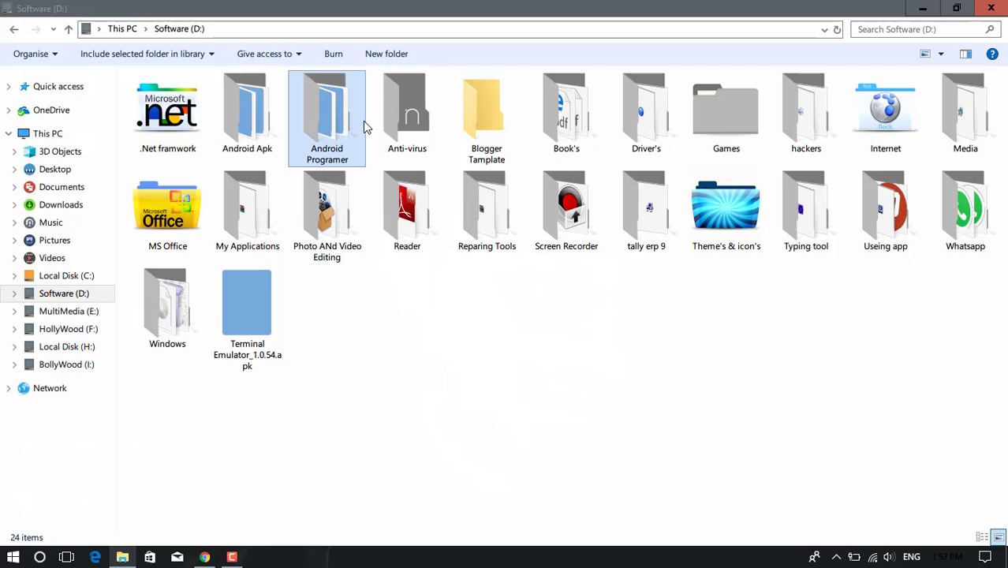
{"action": "double_click", "coordinate": [364, 126]}
- Move into the Blackberry folder and launch the BlackBerry 9780 installer
{"action": "key", "text": "Down"}
{"action": "key", "text": "Down"}
{"action": "key", "text": "Down"}
{"action": "key", "text": "Down"}
{"action": "key", "text": "Down"}
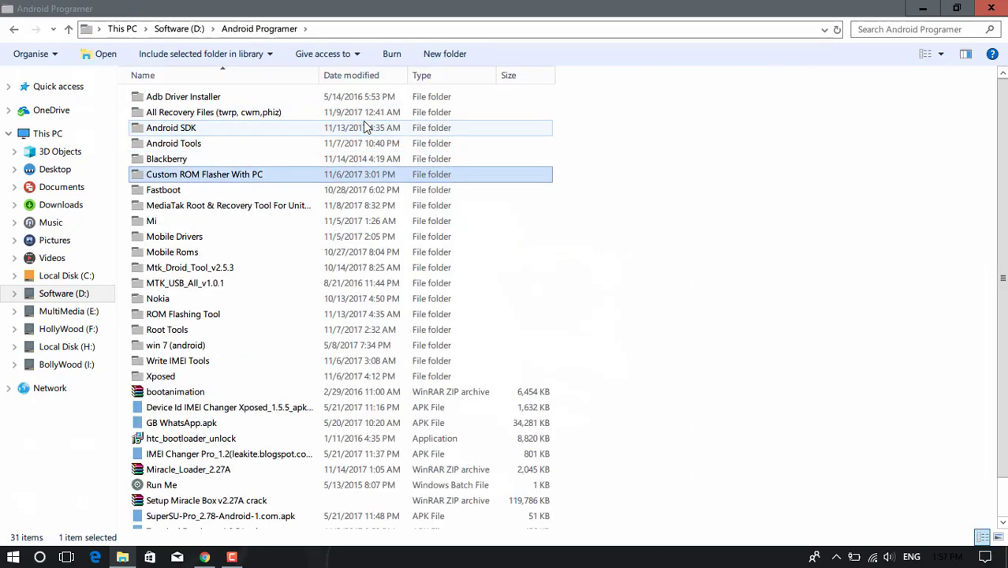
{"action": "key", "text": "Return"}
{"action": "key", "text": "alt+Left"}
{"action": "key", "text": "Up"}
{"action": "key", "text": "Return"}
{"action": "key", "text": "Down"}
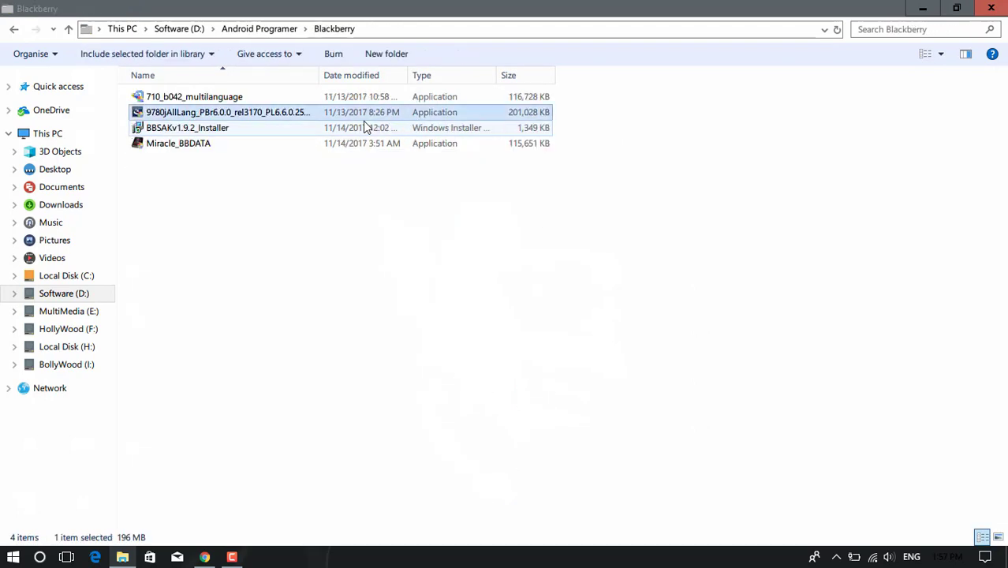
{"action": "key", "text": "Return"}
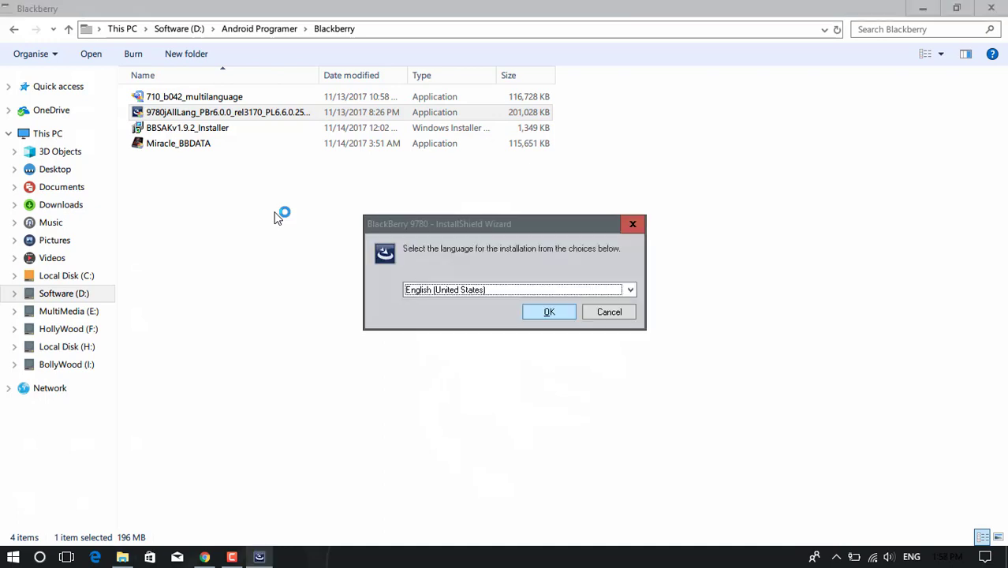
- Choose English, keep United States as the country, accept the license and start installing
{"action": "left_click", "coordinate": [550, 312]}
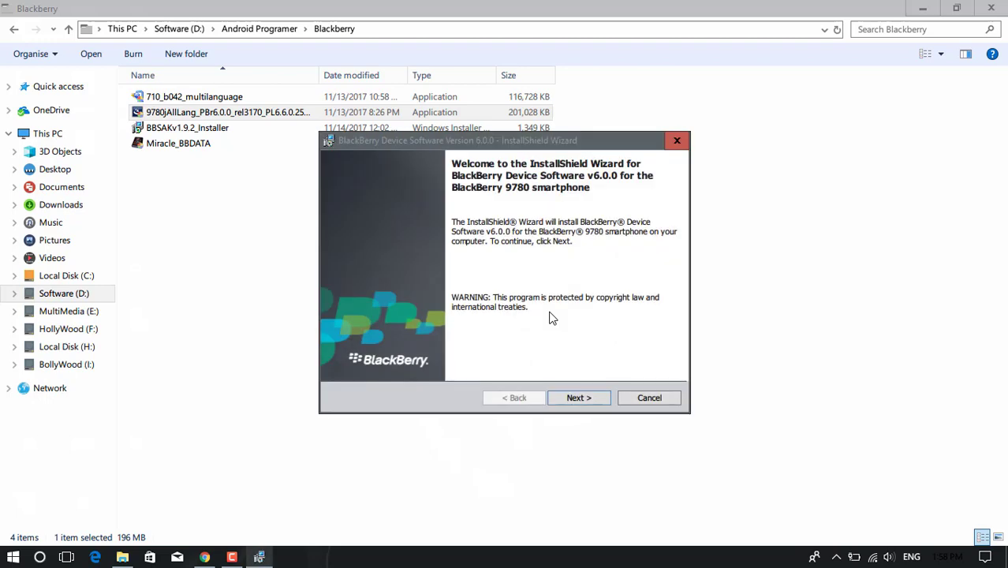
{"action": "left_click", "coordinate": [576, 397]}
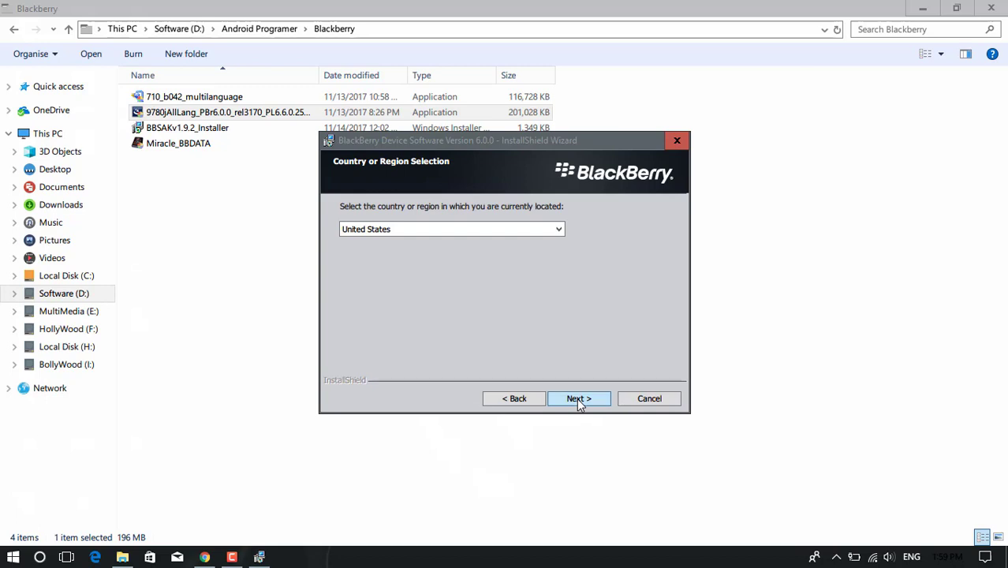
{"action": "left_click", "coordinate": [576, 398]}
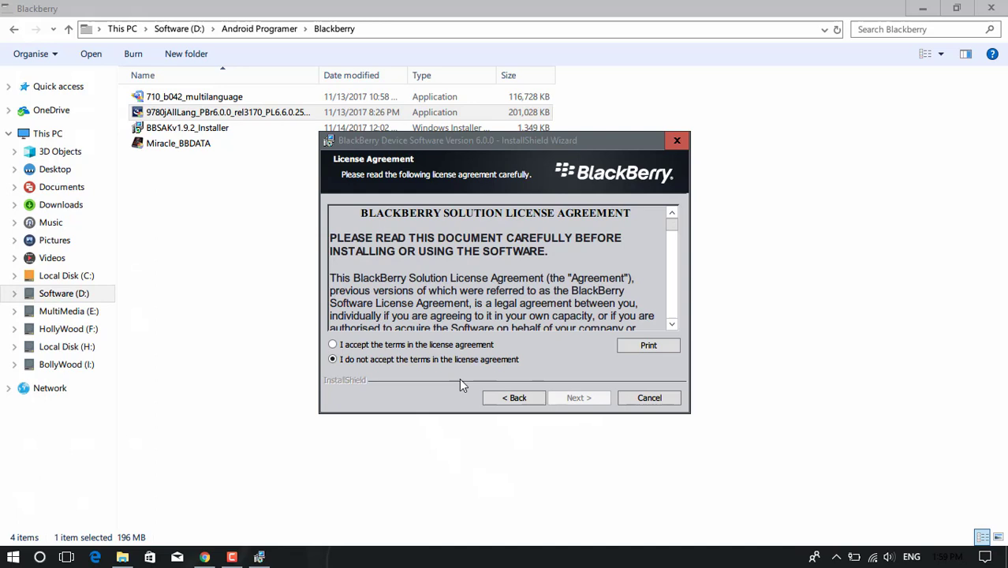
{"action": "left_click", "coordinate": [416, 345]}
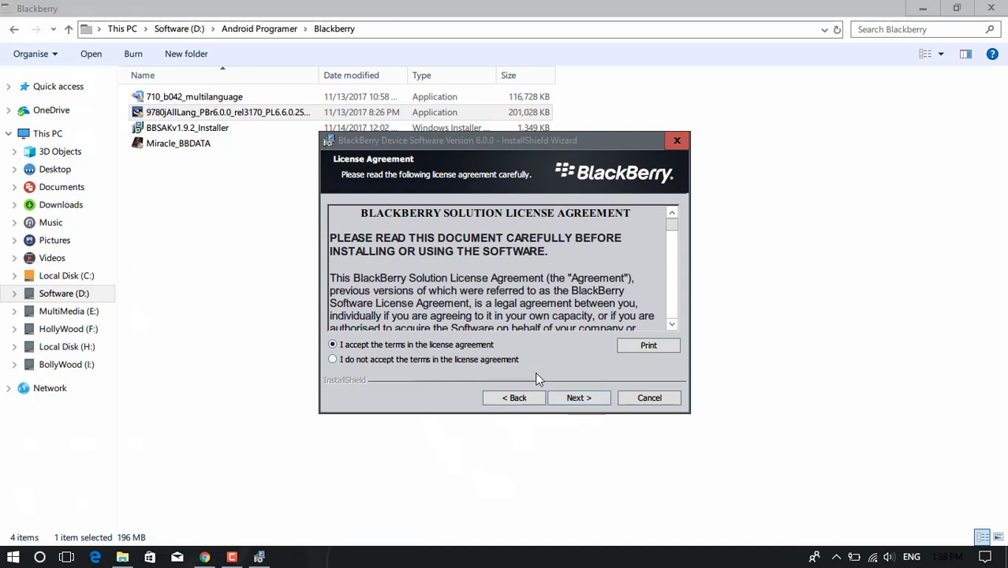
{"action": "left_click", "coordinate": [573, 395]}
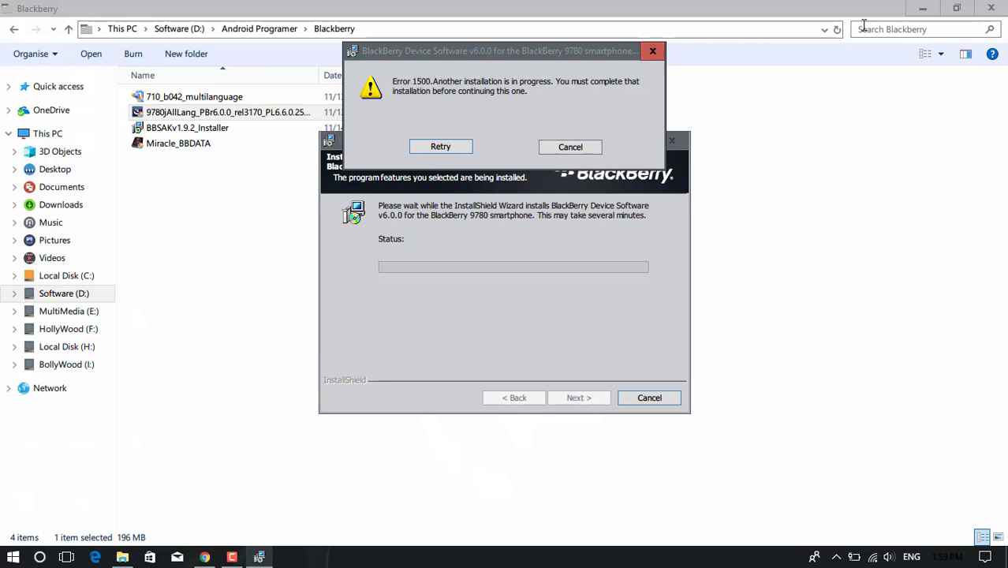
- Retry the Error 1500 install three times, then cancel it and close the wizard
{"action": "left_click", "coordinate": [923, 8]}
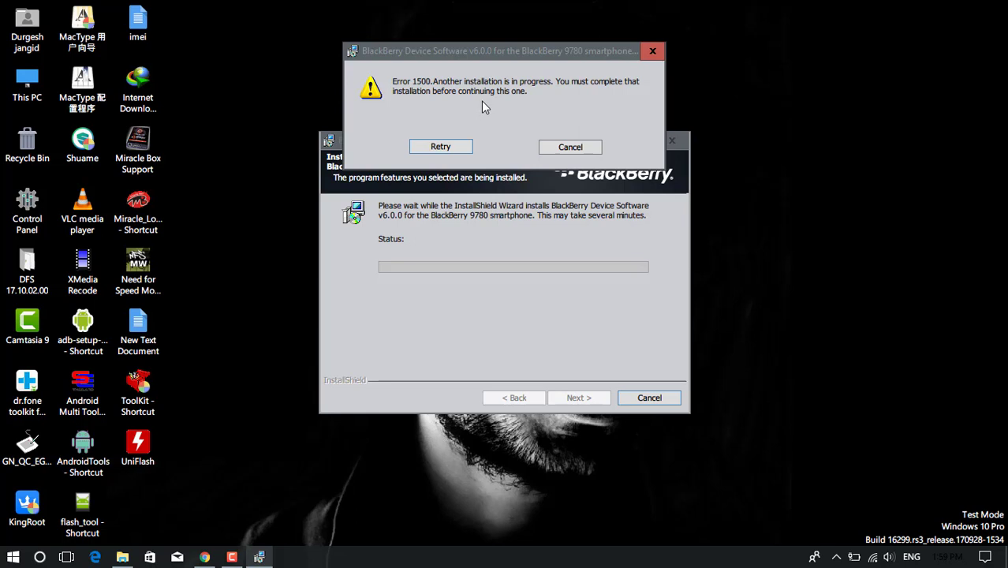
{"action": "left_click", "coordinate": [432, 148]}
{"action": "left_click", "coordinate": [432, 147]}
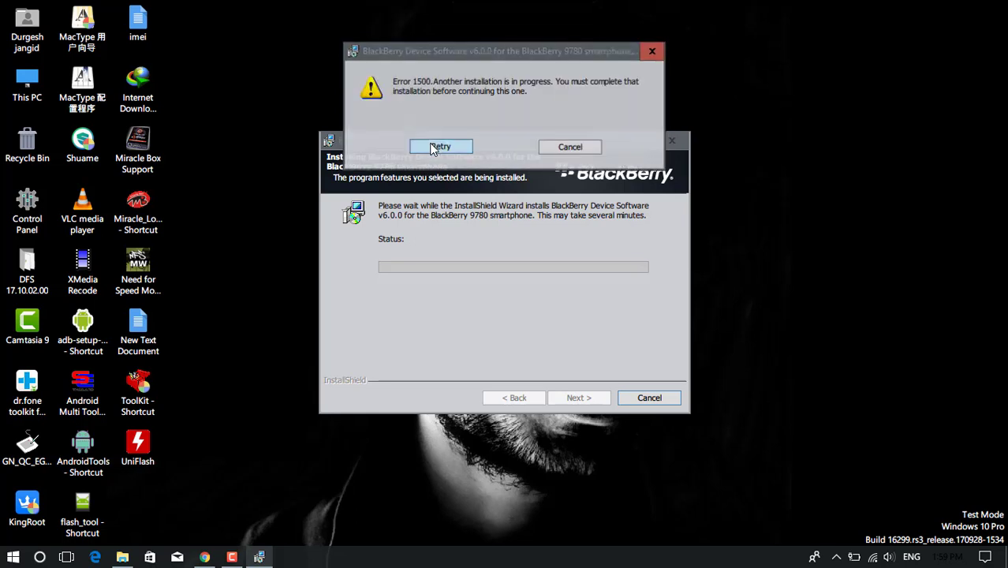
{"action": "left_click", "coordinate": [432, 148]}
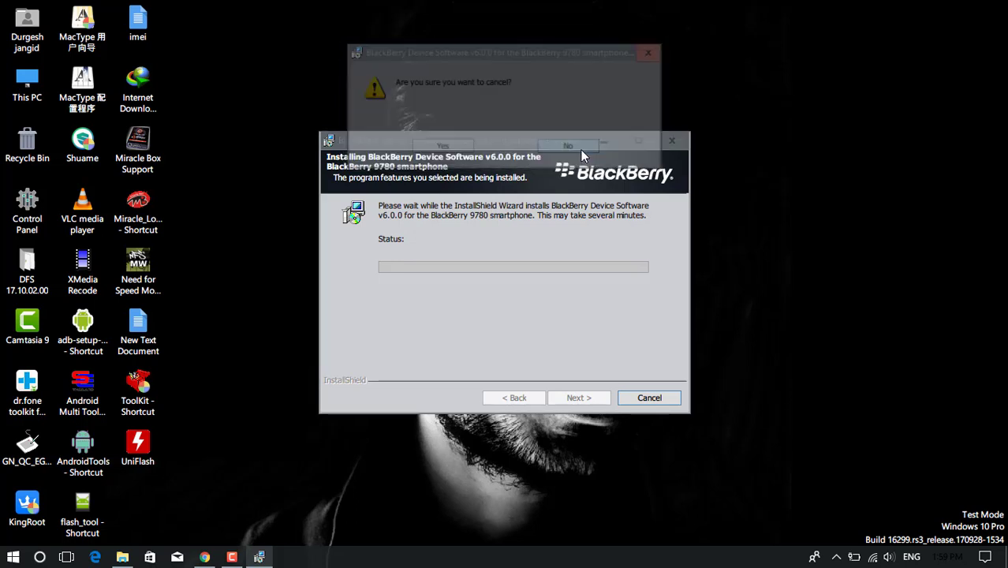
{"action": "left_click", "coordinate": [581, 154]}
{"action": "left_click", "coordinate": [445, 149]}
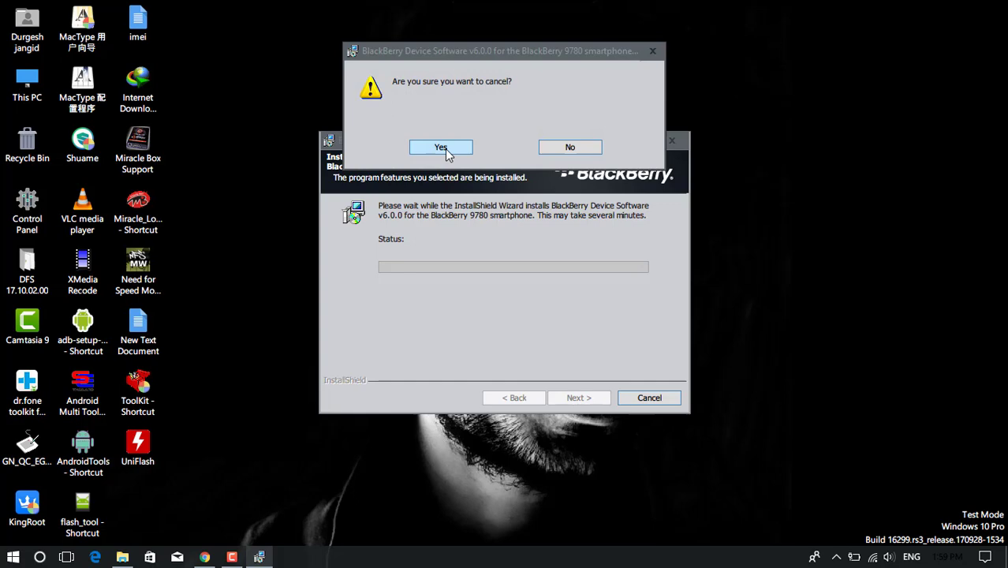
{"action": "left_click", "coordinate": [579, 397]}
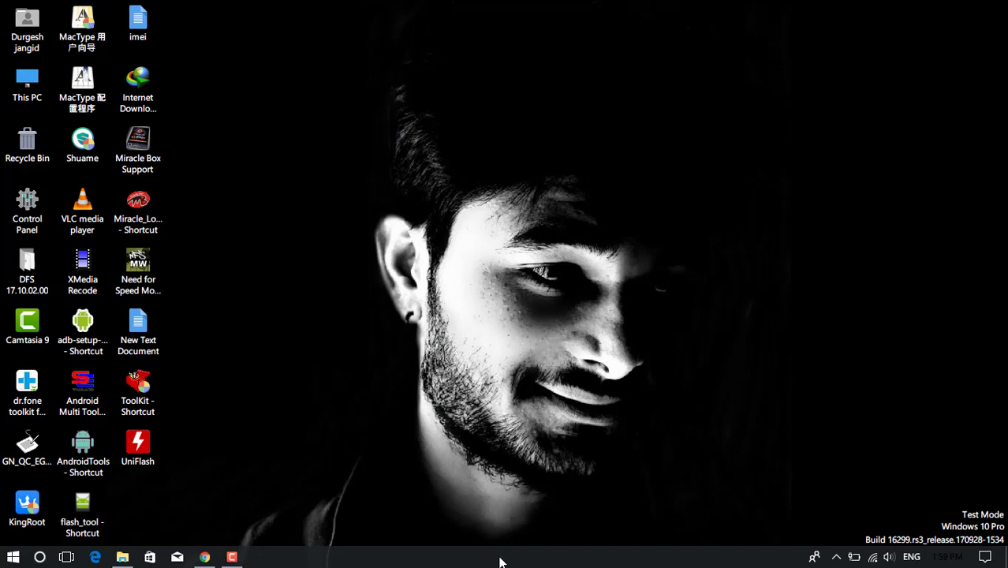
- Launch Task Manager from the taskbar menu and move its window slightly higher
{"action": "right_click", "coordinate": [500, 561]}
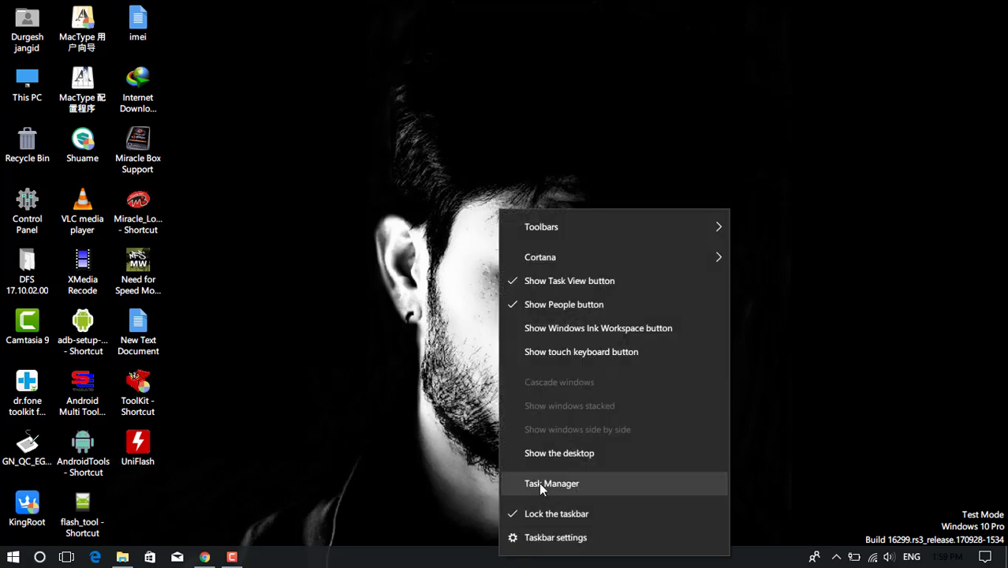
{"action": "left_click", "coordinate": [584, 484]}
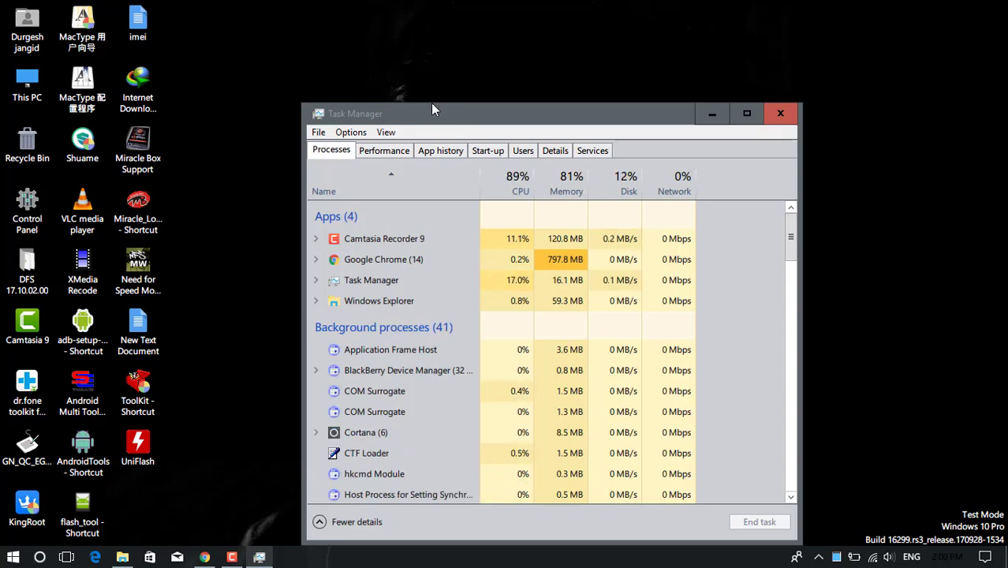
{"action": "left_click_drag", "start_coordinate": [432, 109], "coordinate": [429, 76]}
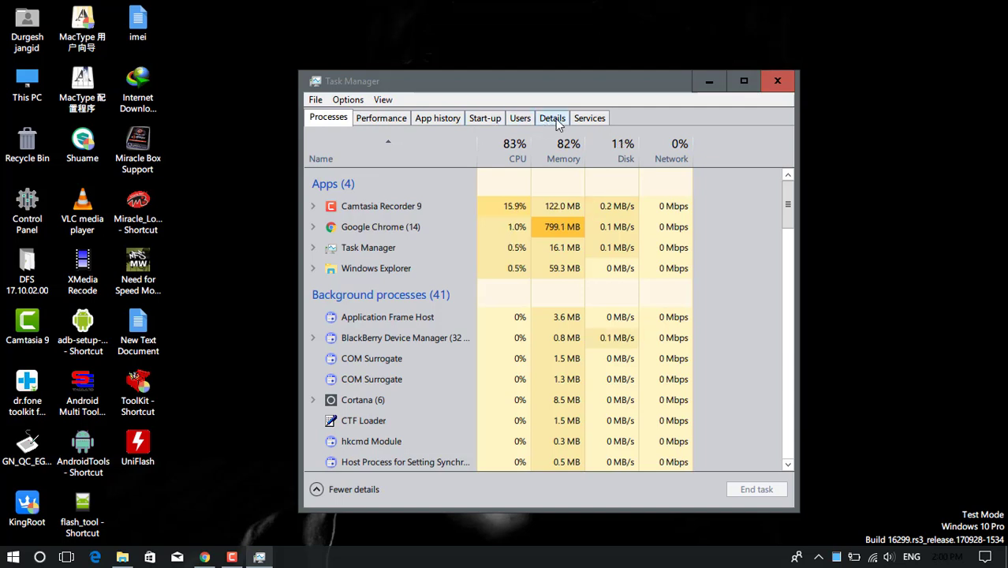
- Switch to the Details tab and jump the process list to the msiexec.exe entries
{"action": "left_click", "coordinate": [549, 118]}
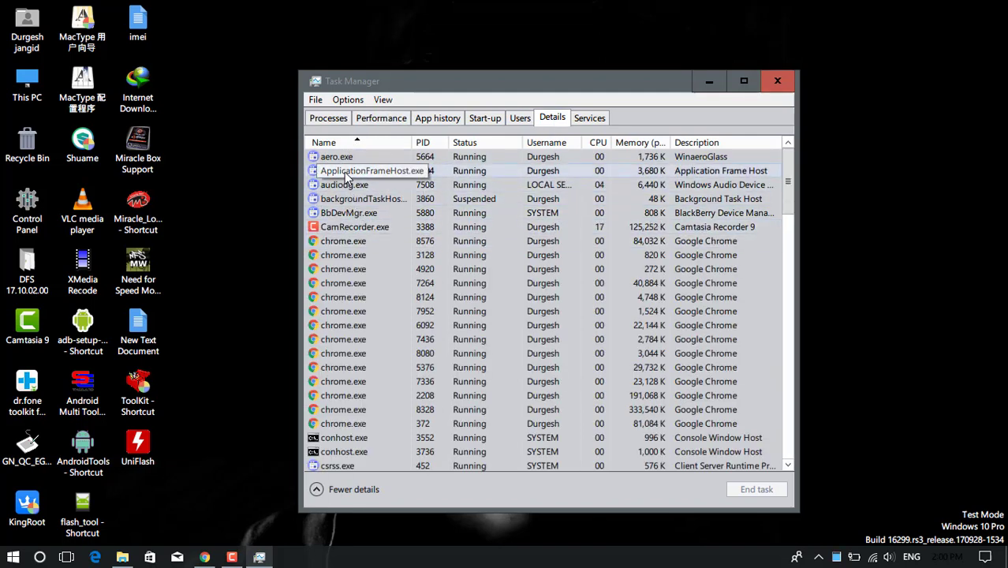
{"action": "left_click", "coordinate": [465, 175]}
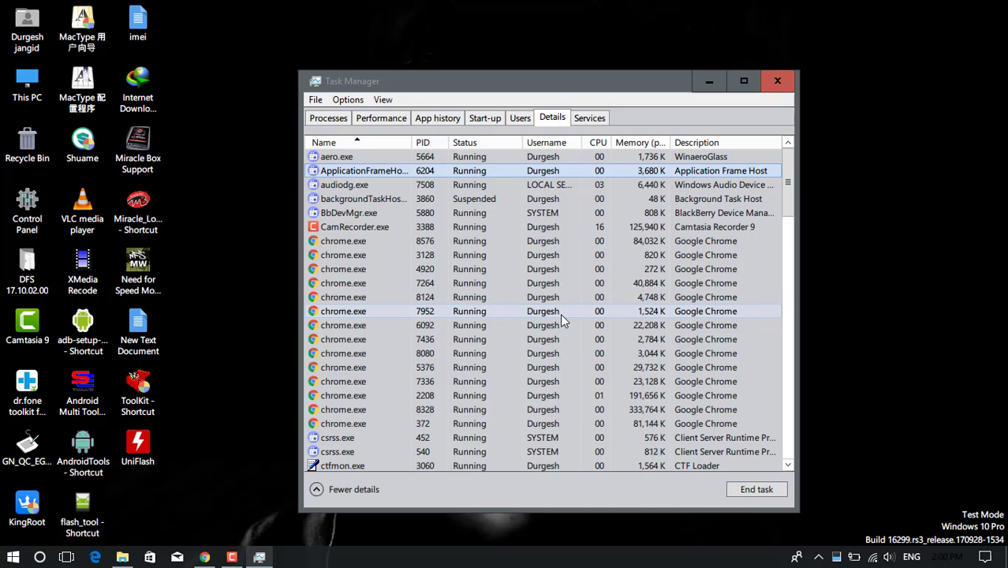
{"action": "key", "text": "m"}
{"action": "key", "text": "s"}
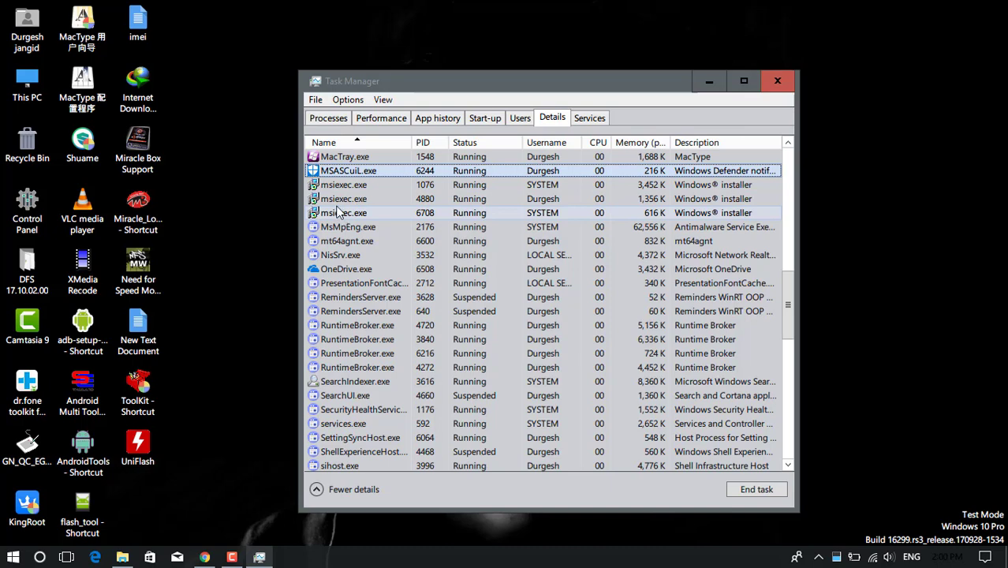
- End the msiexec.exe process tree and confirm it in the dialog
{"action": "left_click", "coordinate": [333, 187]}
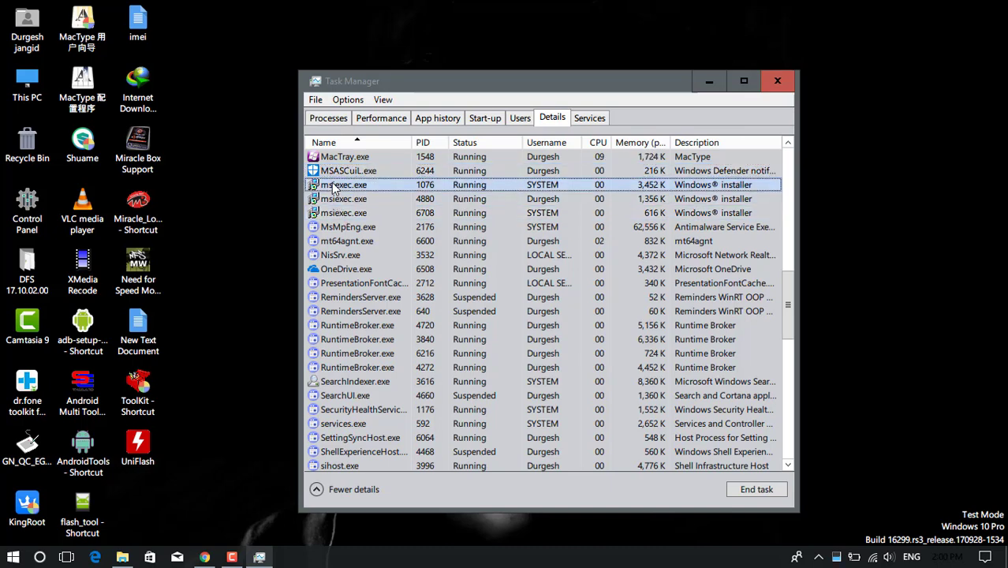
{"action": "right_click", "coordinate": [334, 187]}
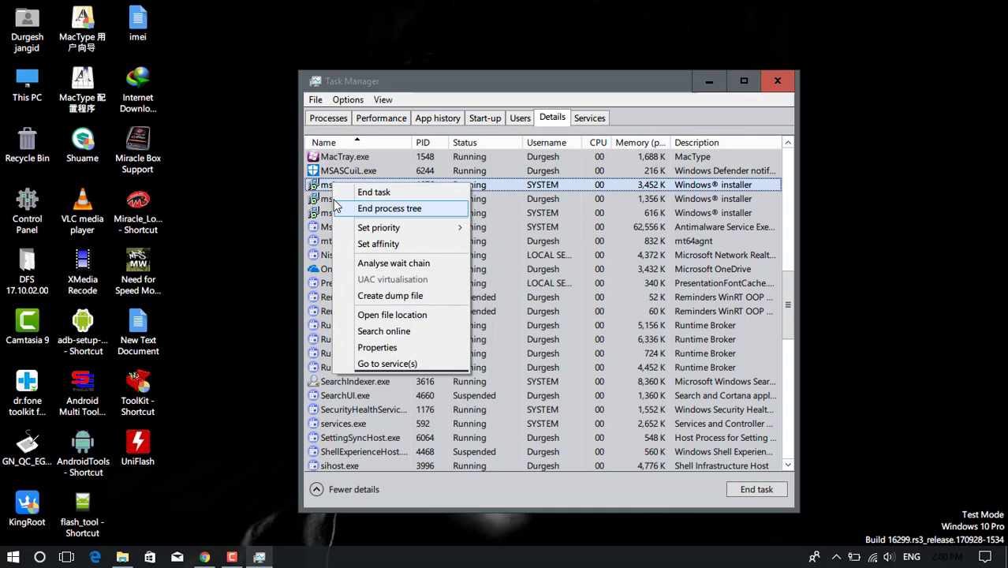
{"action": "left_click", "coordinate": [320, 189]}
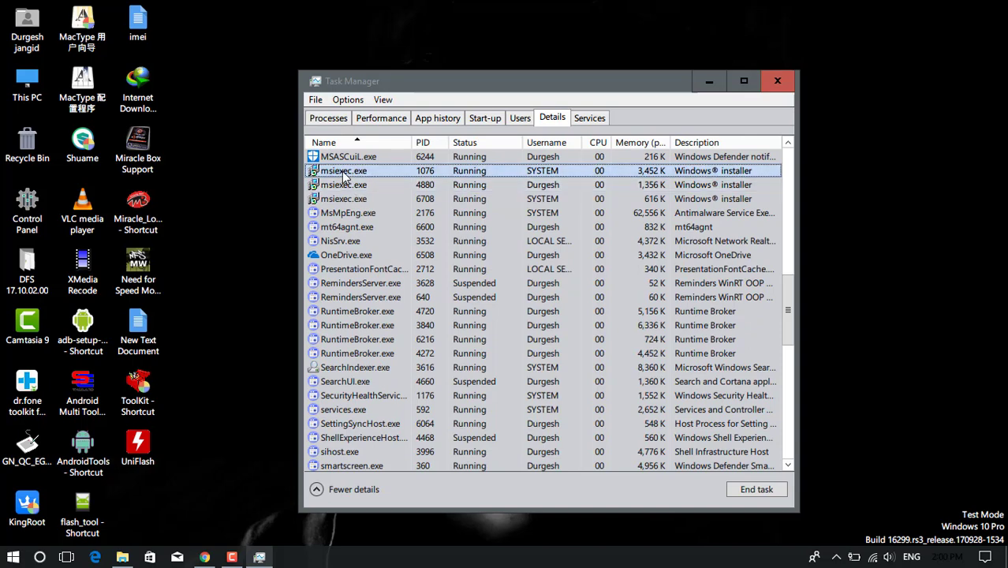
{"action": "right_click", "coordinate": [341, 171]}
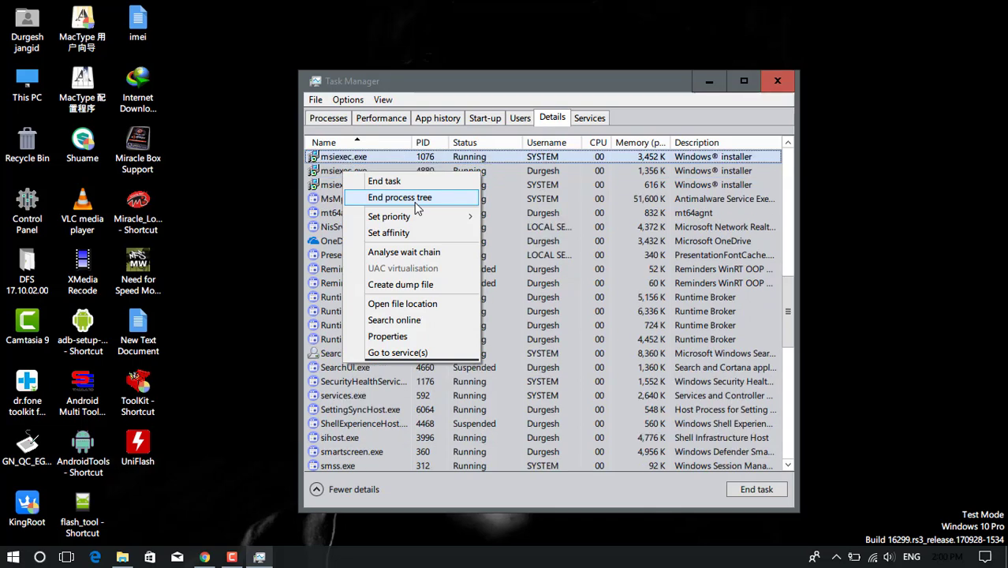
{"action": "left_click", "coordinate": [415, 203]}
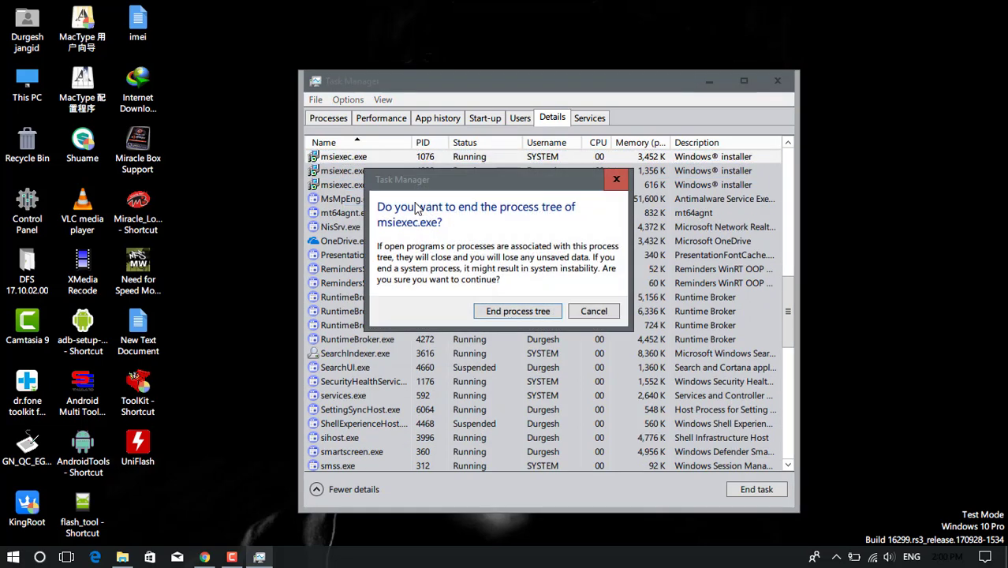
{"action": "left_click", "coordinate": [517, 311]}
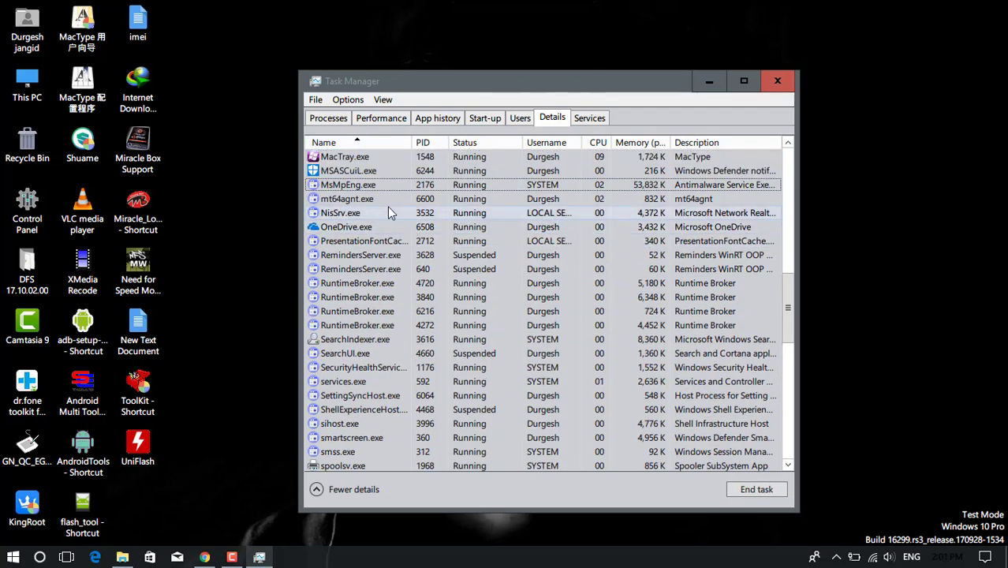
{"action": "left_click", "coordinate": [388, 209]}
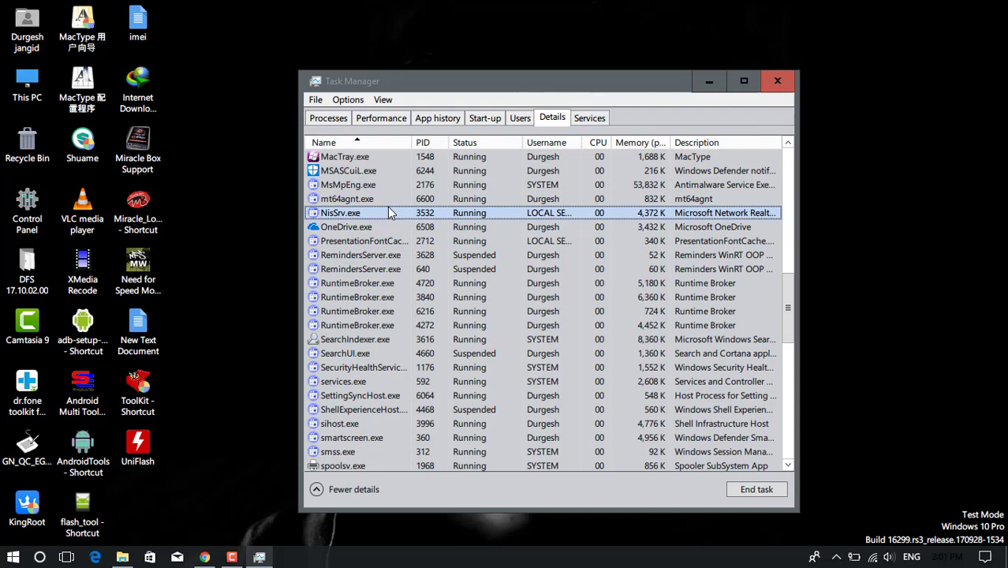
{"action": "type", "text": "ms"}
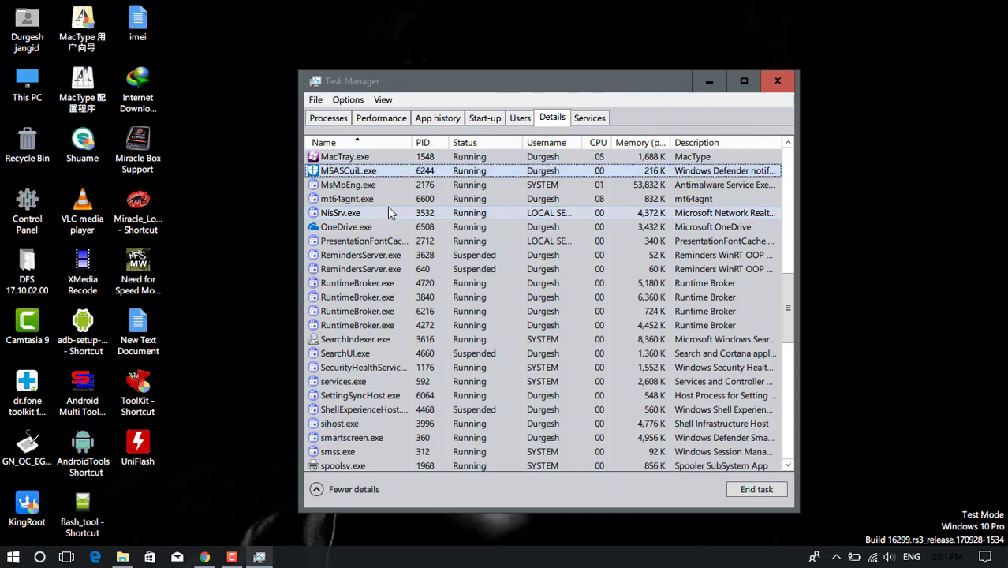
{"action": "type", "text": "k"}
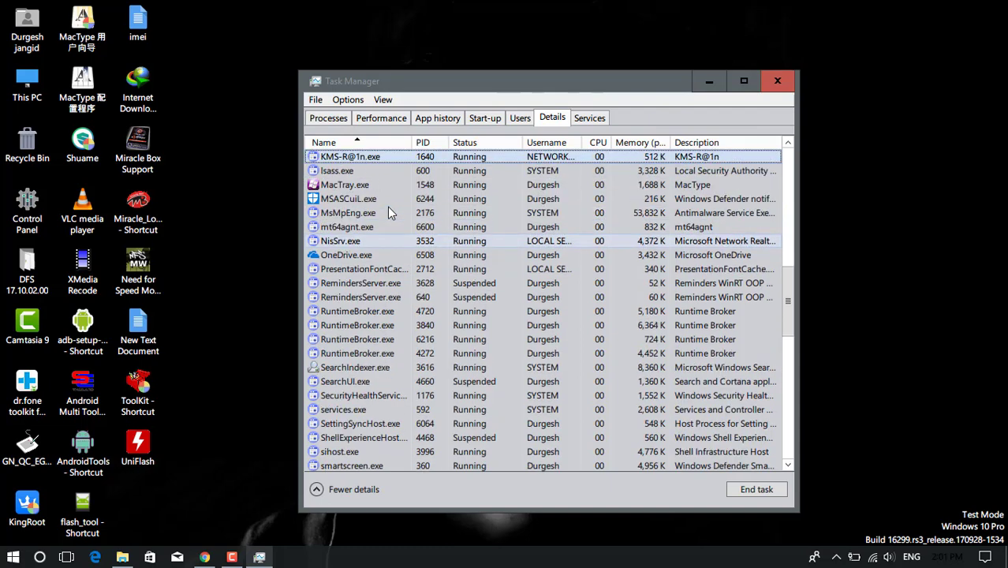
{"action": "type", "text": "ms"}
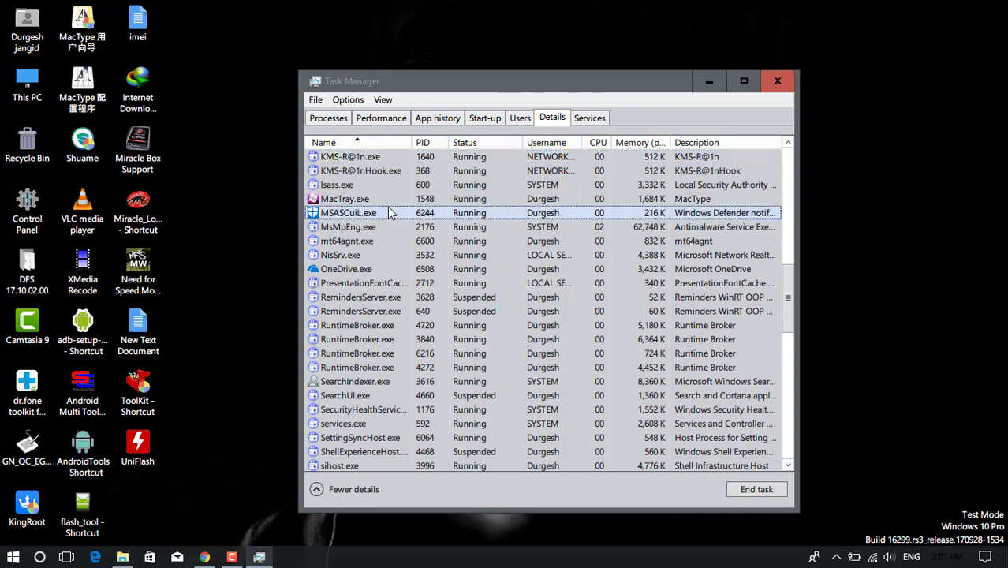
{"action": "type", "text": "l"}
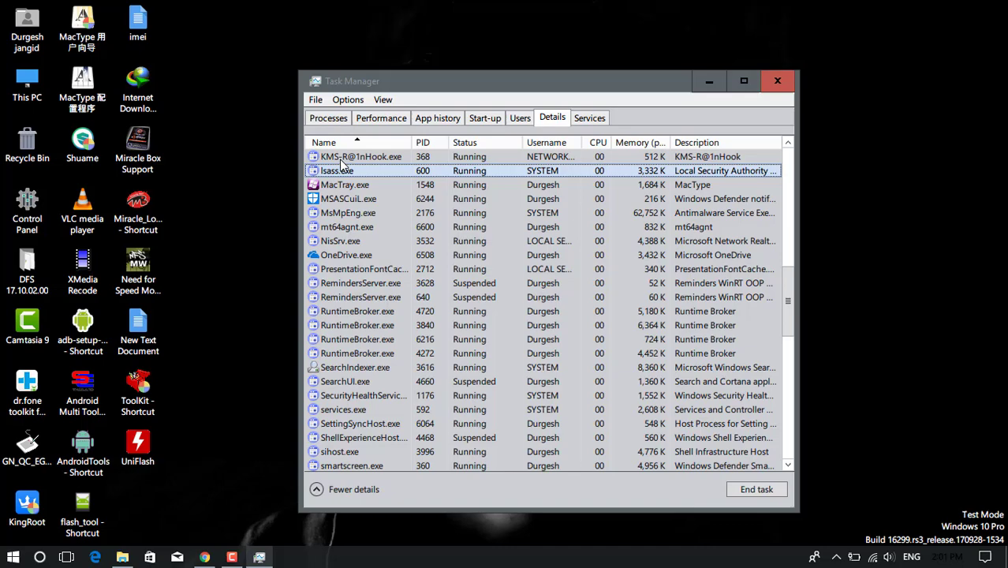
{"action": "type", "text": "c"}
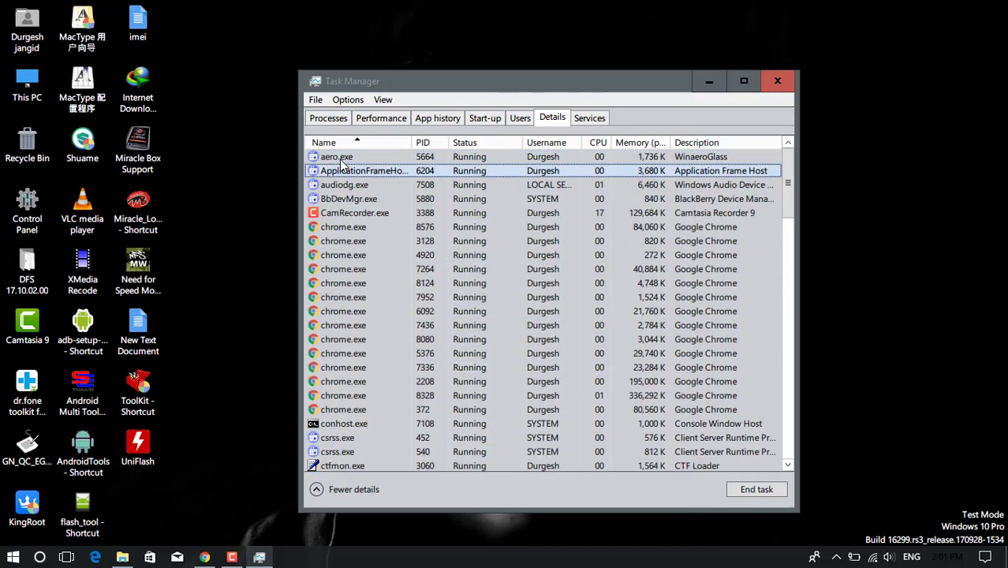
{"action": "type", "text": "cdr"}
{"action": "key", "text": "Down"}
{"action": "key", "text": "Down"}
{"action": "key", "text": "Down"}
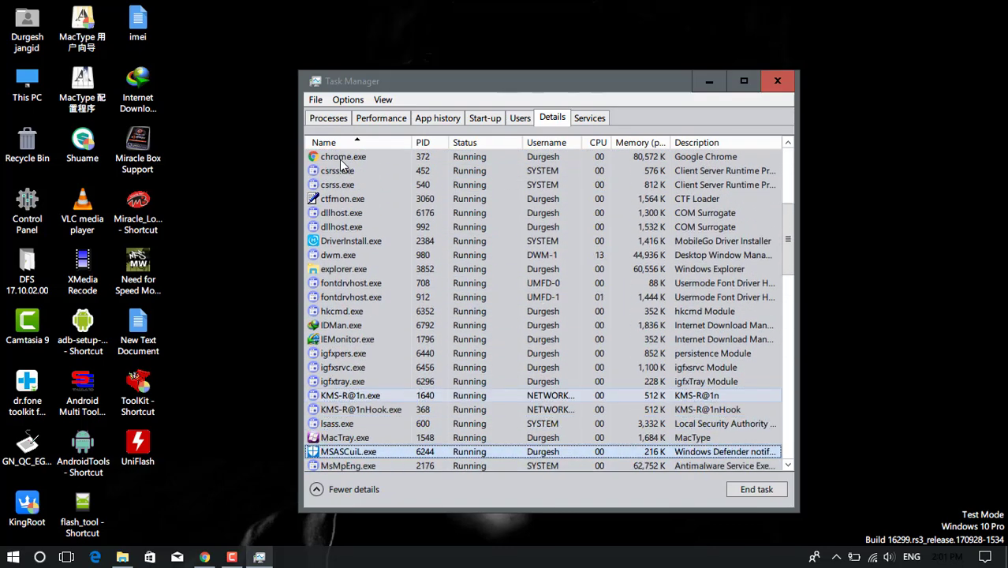
{"action": "key", "text": "Down"}
{"action": "key", "text": "Down"}
{"action": "key", "text": "Down"}
{"action": "key", "text": "Down"}
{"action": "key", "text": "Down"}
{"action": "key", "text": "Down"}
{"action": "key", "text": "Up"}
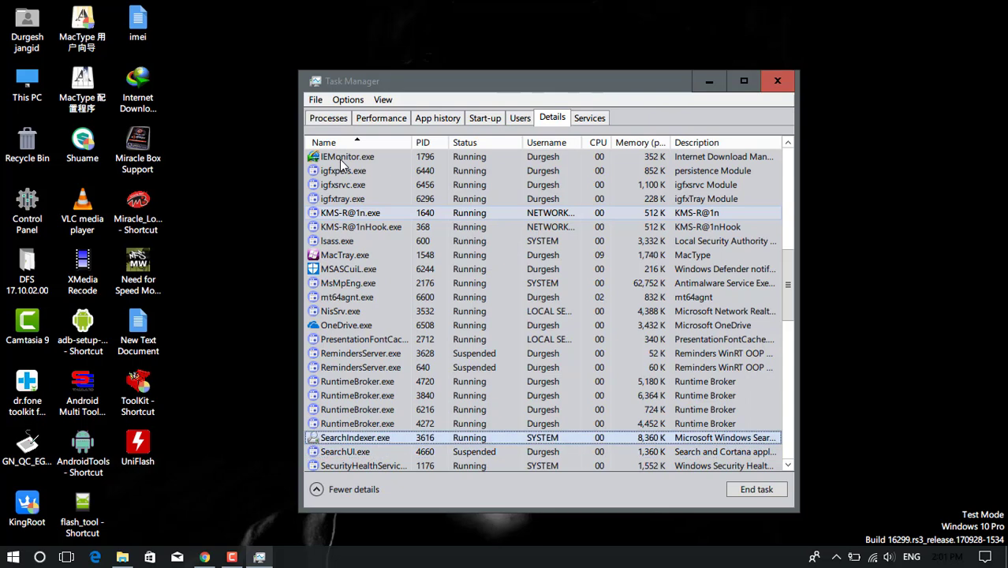
{"action": "key", "text": "Up"}
{"action": "key", "text": "Up"}
{"action": "key", "text": "Up"}
{"action": "key", "text": "Down"}
{"action": "key", "text": "Down"}
{"action": "key", "text": "Down"}
{"action": "key", "text": "Down"}
{"action": "key", "text": "Down"}
{"action": "key", "text": "Down"}
{"action": "key", "text": "Up"}
{"action": "key", "text": "Up"}
{"action": "key", "text": "Up"}
{"action": "key", "text": "Up"}
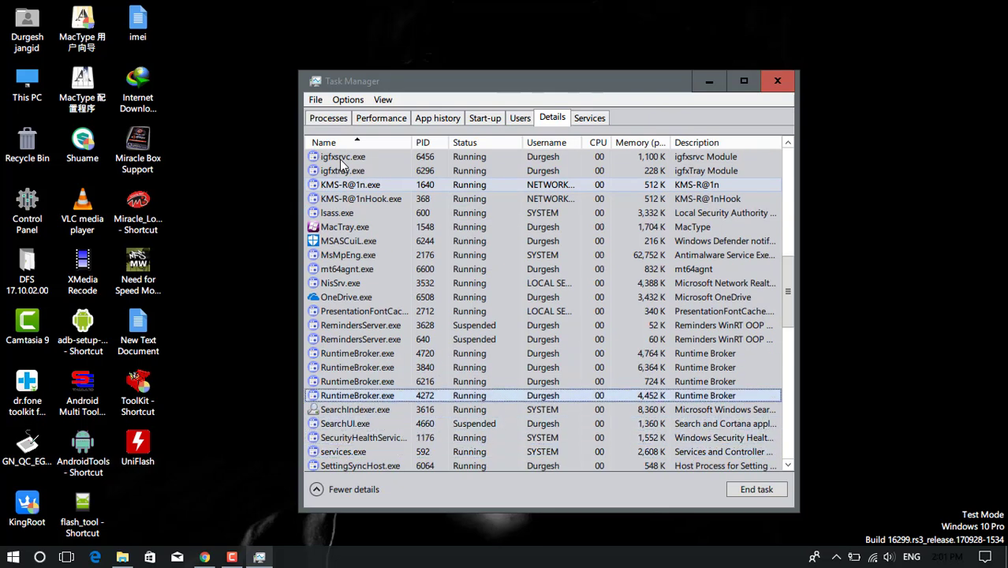
{"action": "key", "text": "Up"}
{"action": "key", "text": "Up"}
{"action": "key", "text": "Up"}
{"action": "key", "text": "Up"}
{"action": "key", "text": "Up"}
{"action": "key", "text": "Up"}
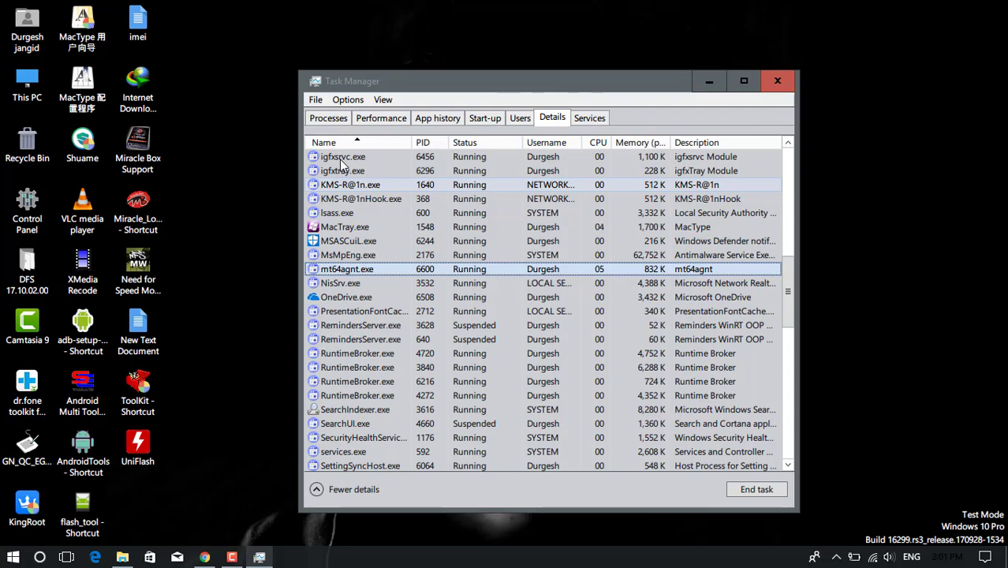
- Close Task Manager and relaunch the BlackBerry 9780 installer, confirming the language
{"action": "left_click", "coordinate": [775, 82]}
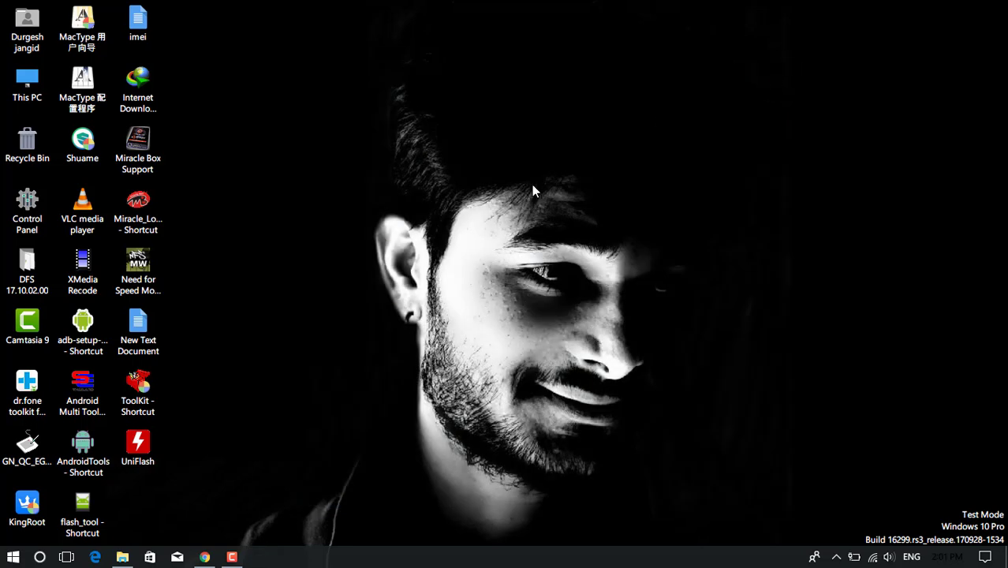
{"action": "left_click", "coordinate": [122, 557]}
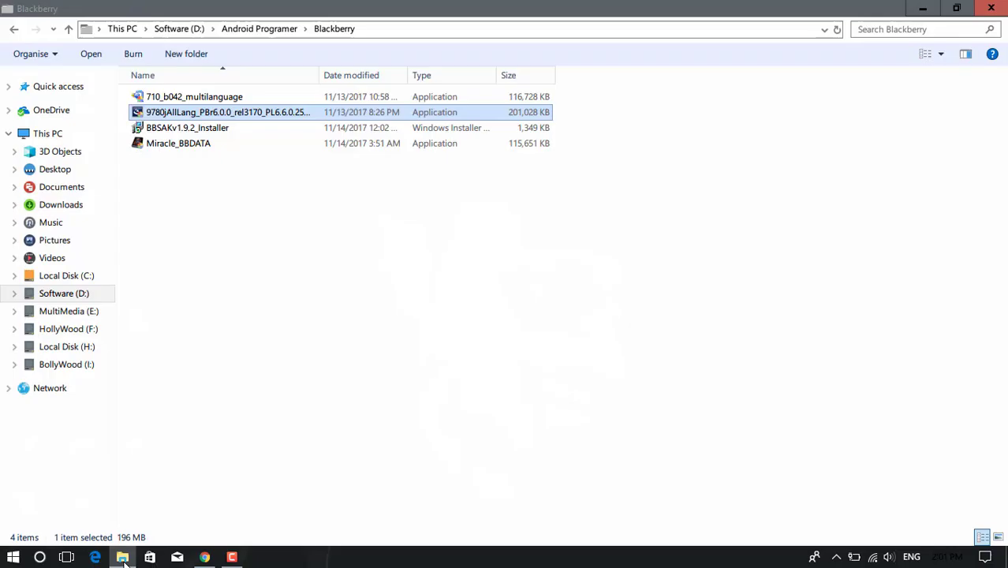
{"action": "double_click", "coordinate": [203, 115]}
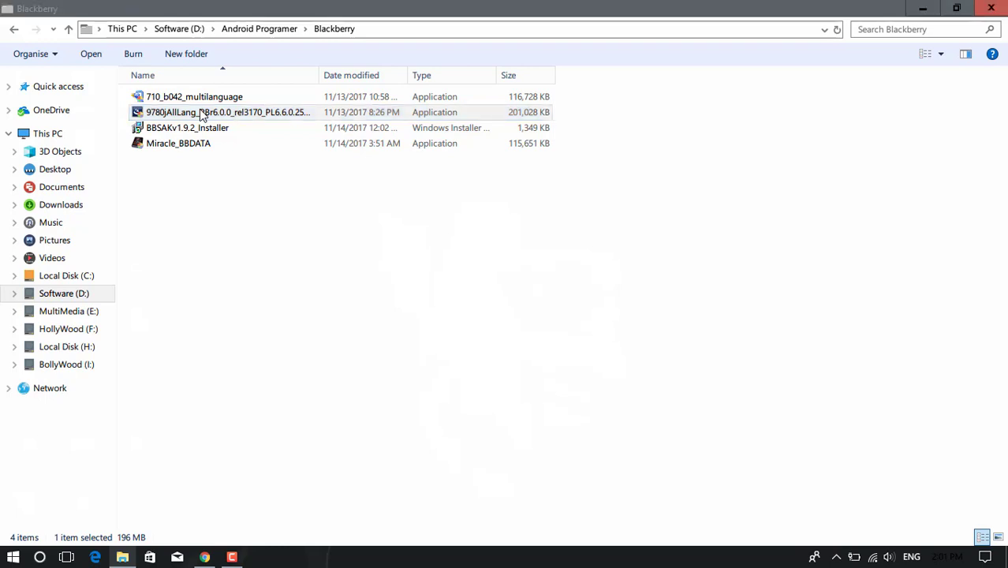
{"action": "left_click", "coordinate": [548, 311]}
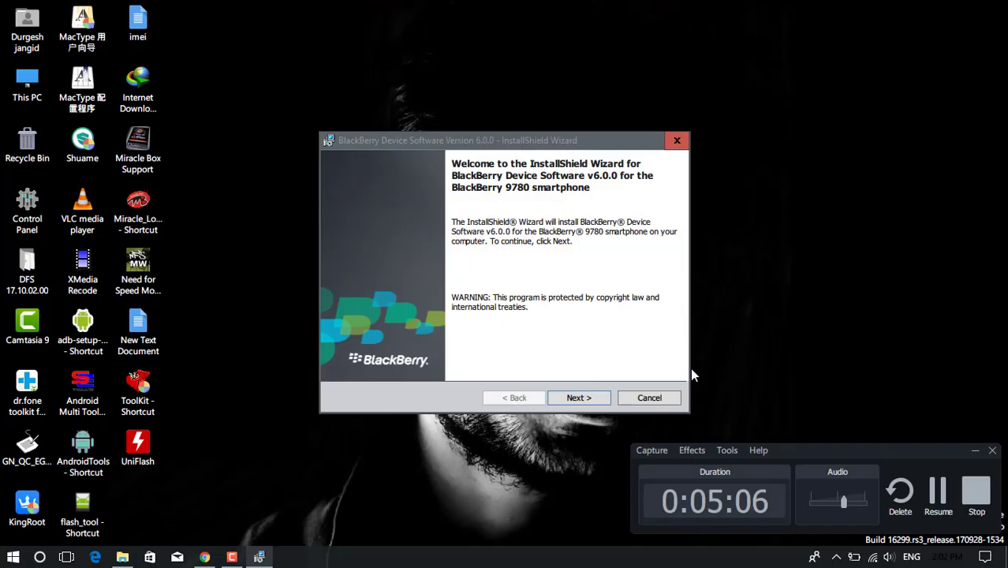
- Go past the welcome and country pages, accept the license terms and start installing
{"action": "left_click", "coordinate": [598, 398]}
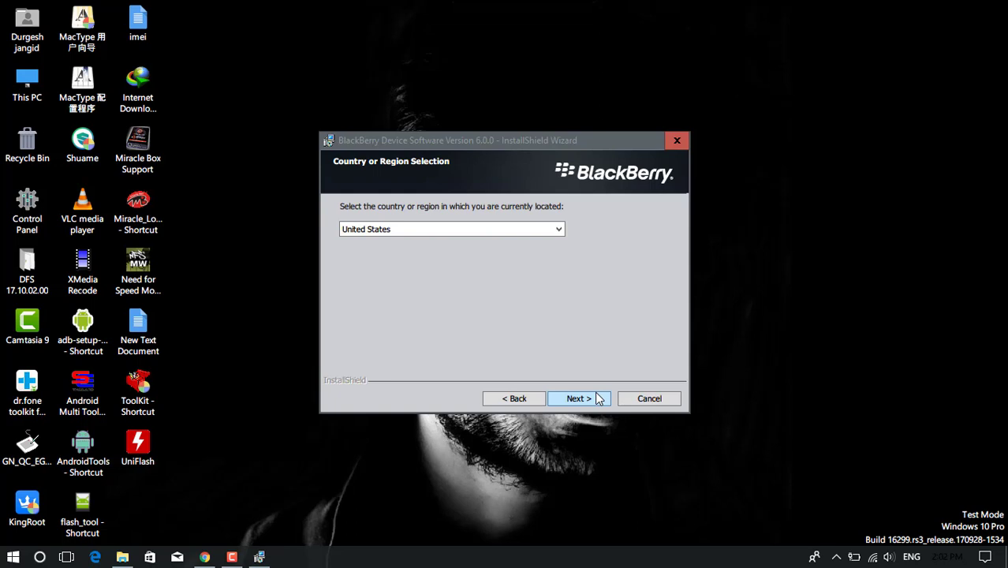
{"action": "left_click", "coordinate": [597, 398]}
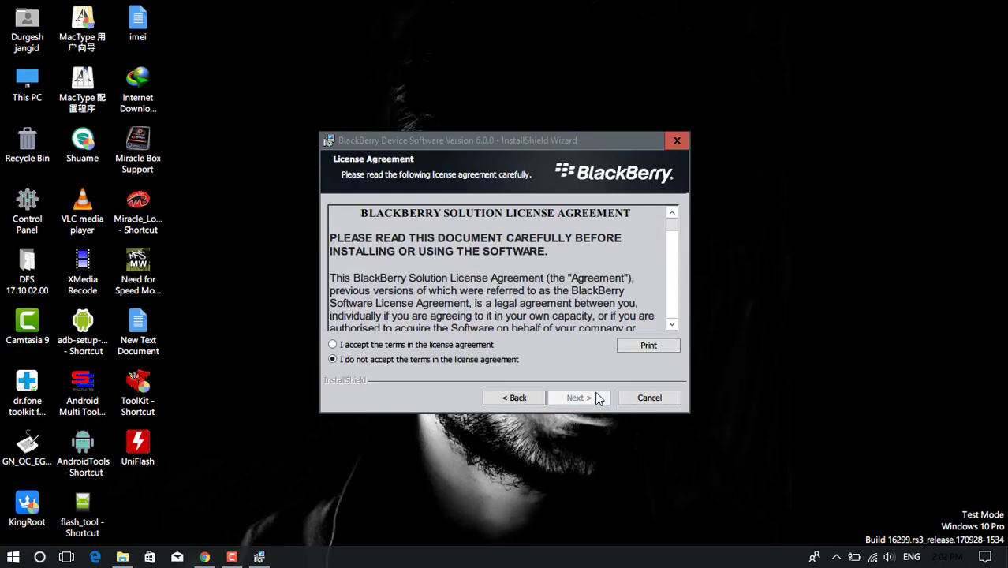
{"action": "left_click", "coordinate": [468, 345]}
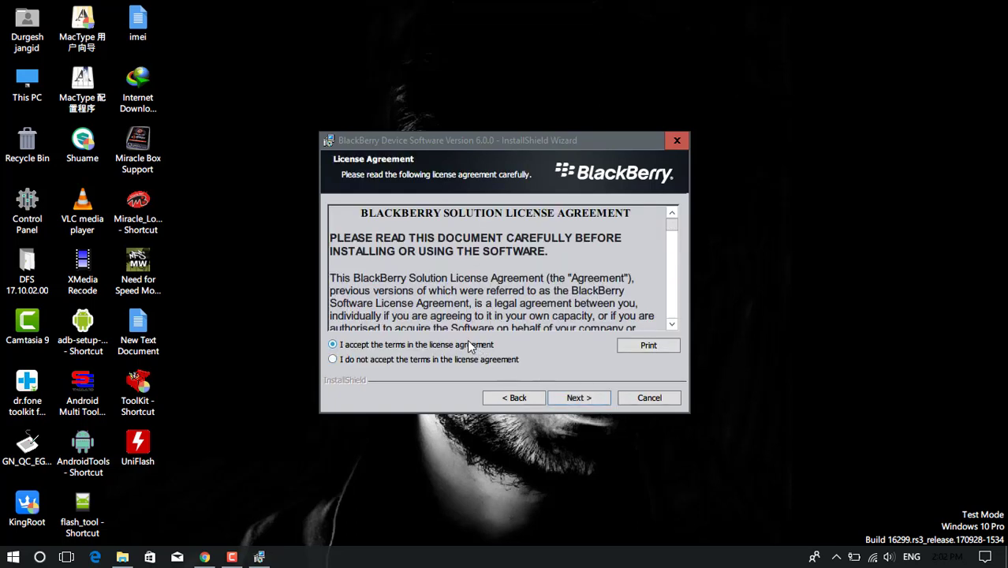
{"action": "left_click", "coordinate": [561, 399]}
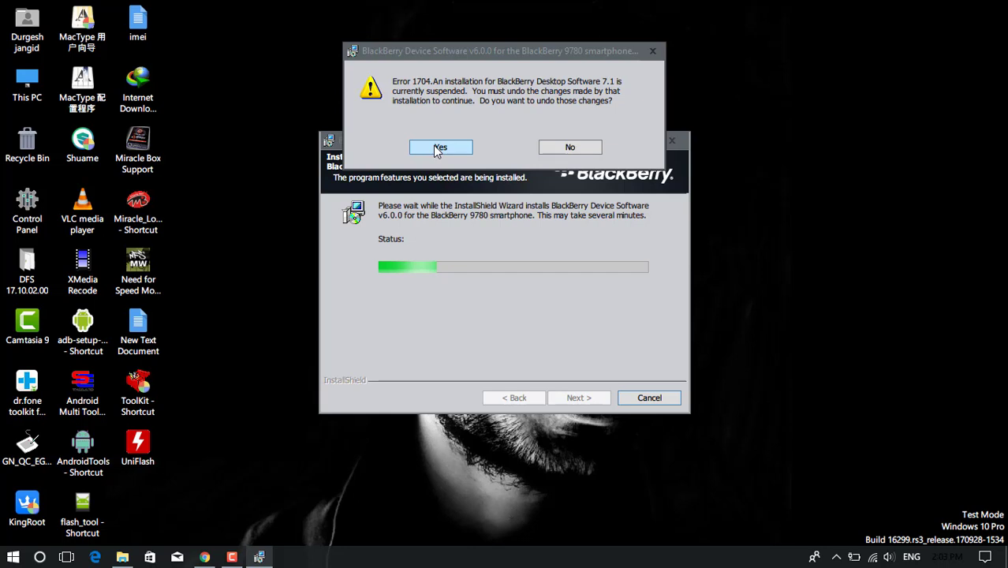
- Undo the suspended Desktop Software 7.1 installation and minimize the installer window
{"action": "left_click", "coordinate": [434, 147]}
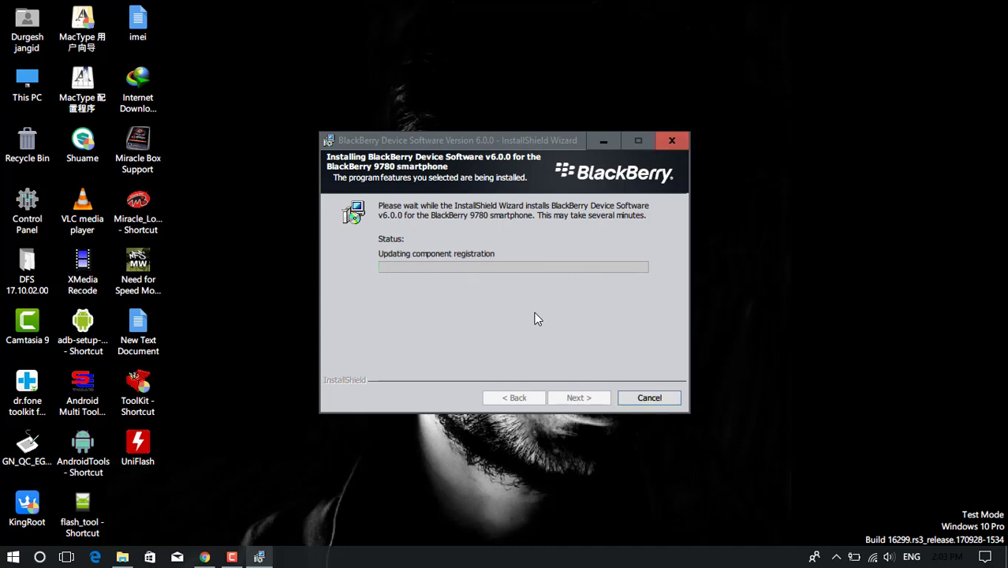
{"action": "left_click", "coordinate": [602, 141]}
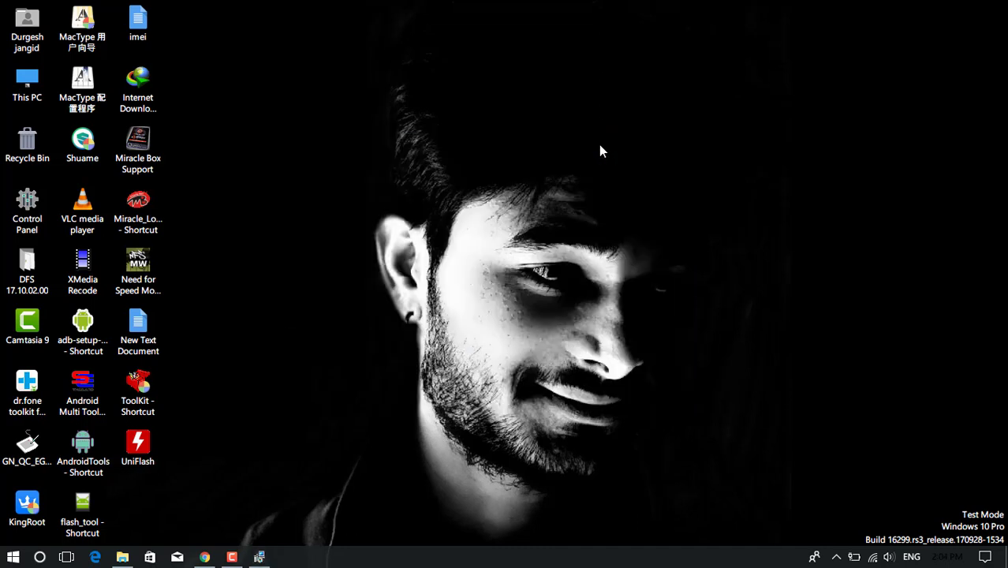